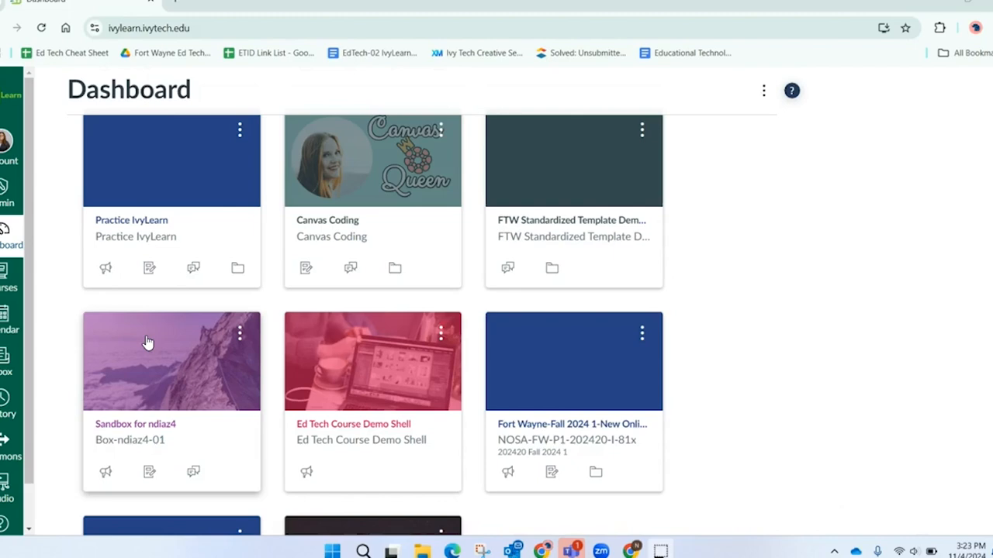
- Find the AGRI102 Online - Fall 2024 template in Commons and scroll through its Preview
{"action": "left_click", "coordinate": [4, 440]}
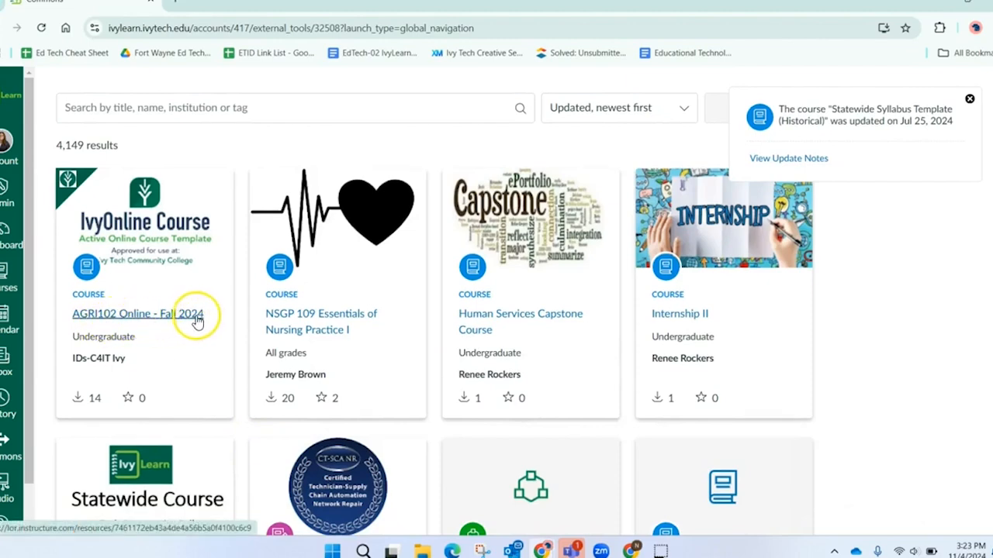
{"action": "left_click", "coordinate": [145, 315]}
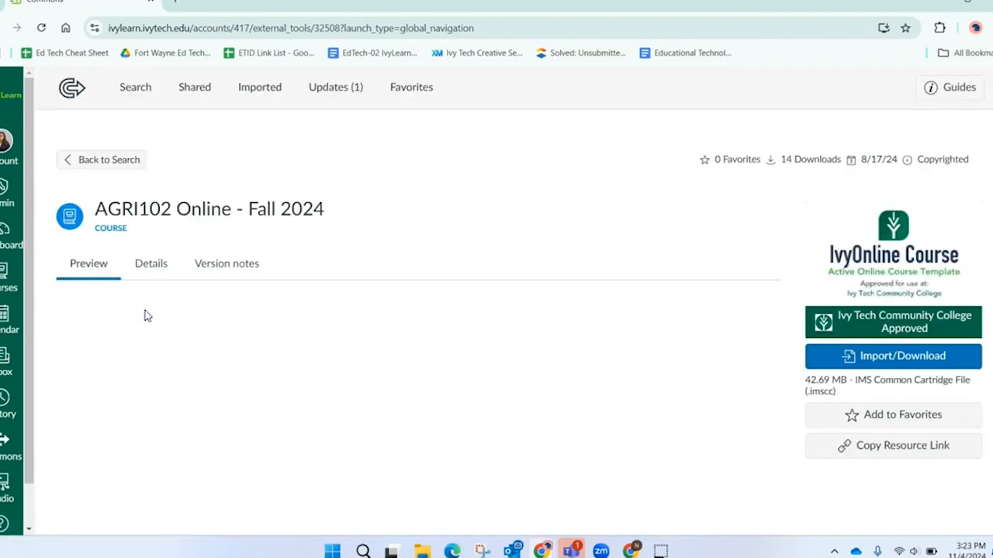
{"action": "scroll", "coordinate": [437, 349], "scroll_direction": "down", "scroll_amount": 2}
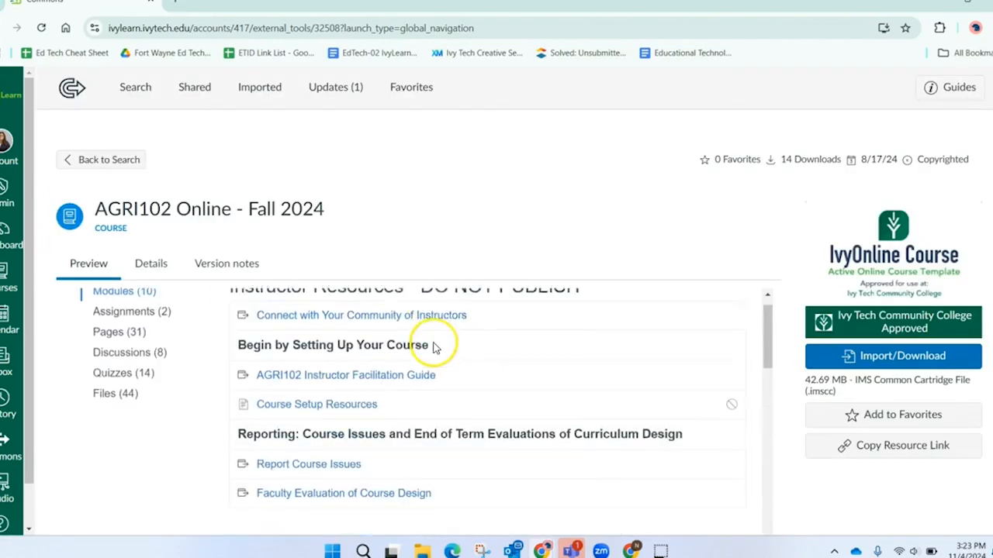
{"action": "scroll", "coordinate": [638, 142], "scroll_direction": "down", "scroll_amount": 2}
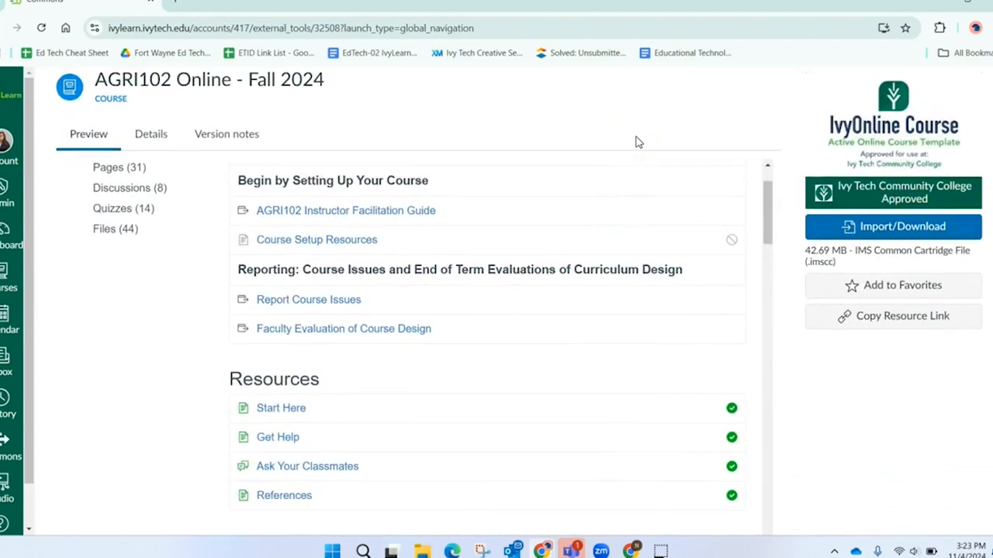
{"action": "left_click", "coordinate": [923, 238]}
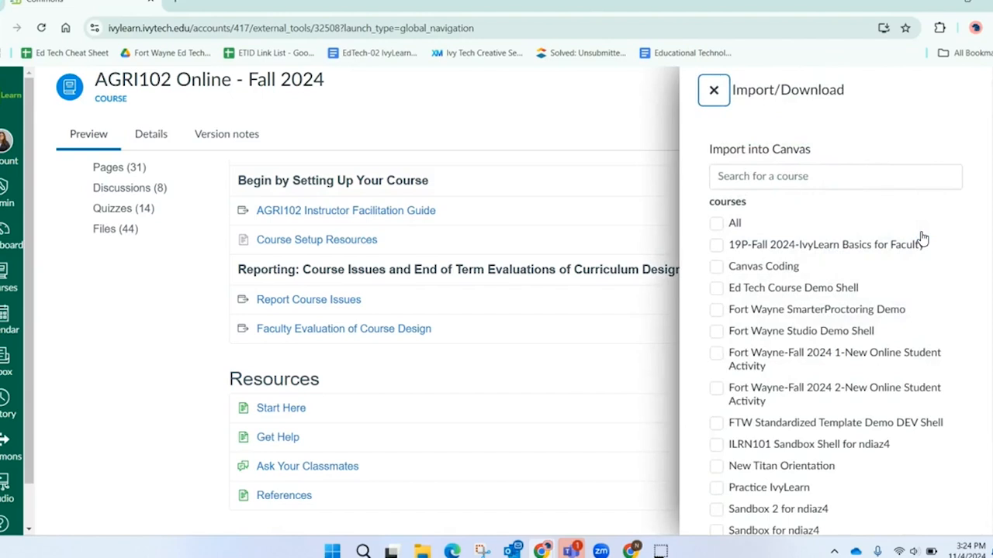
{"action": "scroll", "coordinate": [923, 240], "scroll_direction": "down", "scroll_amount": 3}
{"action": "left_click", "coordinate": [756, 389]}
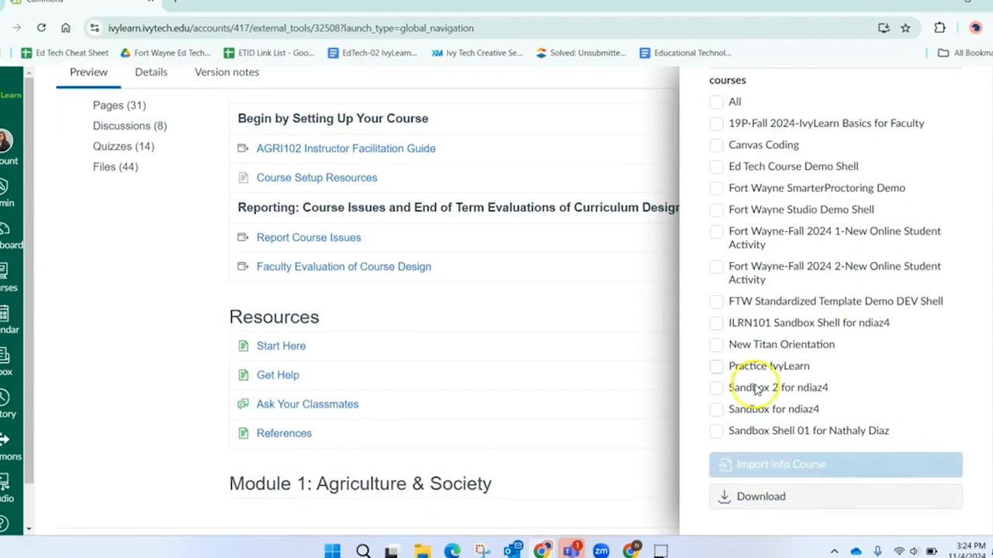
{"action": "left_click", "coordinate": [716, 415]}
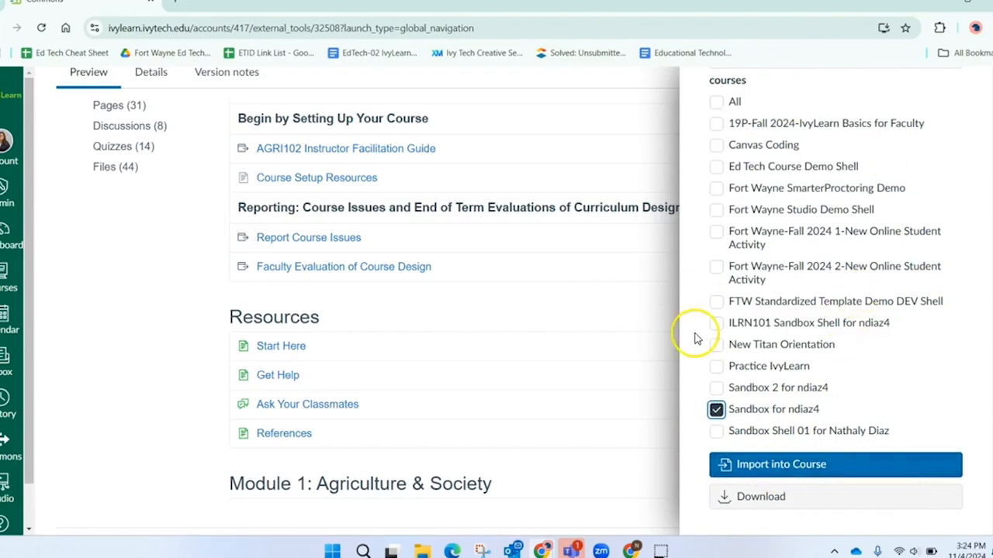
{"action": "left_click", "coordinate": [750, 504]}
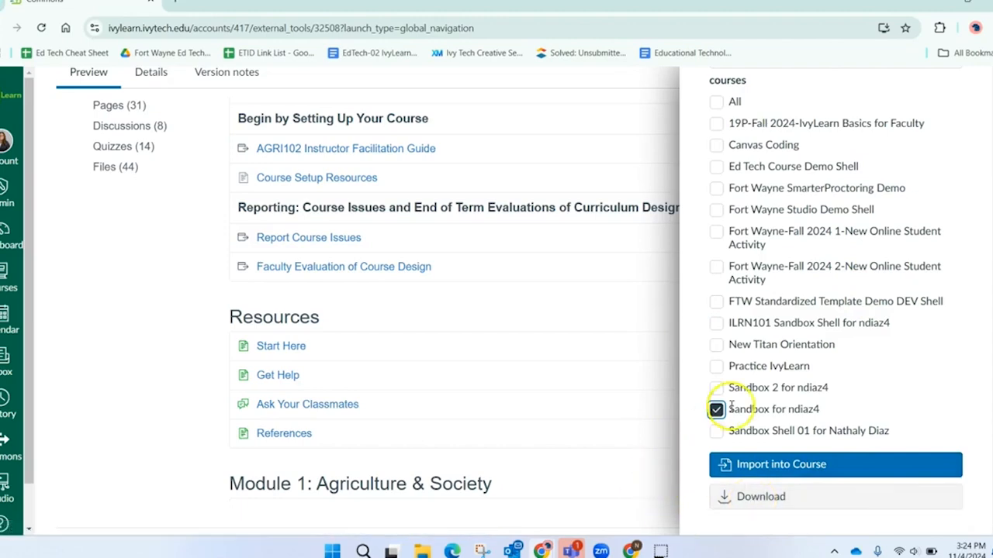
{"action": "scroll", "coordinate": [851, 305], "scroll_direction": "up", "scroll_amount": 3}
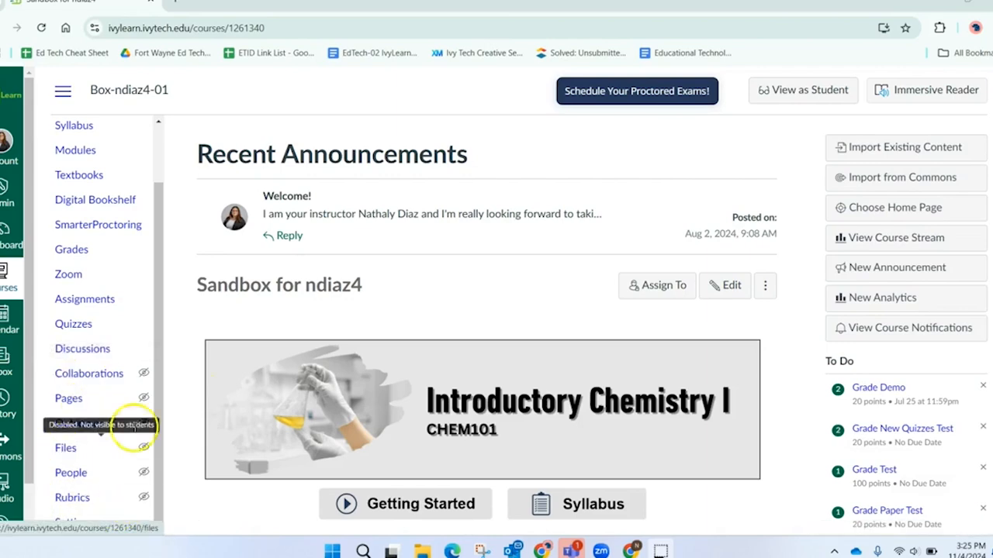
{"action": "scroll", "coordinate": [295, 381], "scroll_direction": "down", "scroll_amount": 3}
{"action": "left_click", "coordinate": [77, 476]}
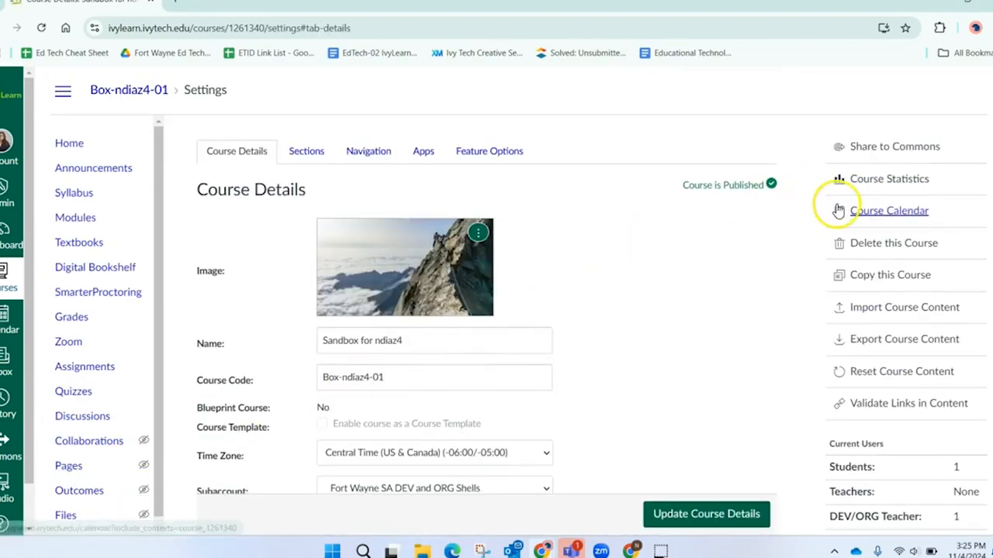
{"action": "scroll", "coordinate": [836, 208], "scroll_direction": "down", "scroll_amount": 2}
{"action": "left_click", "coordinate": [948, 203]}
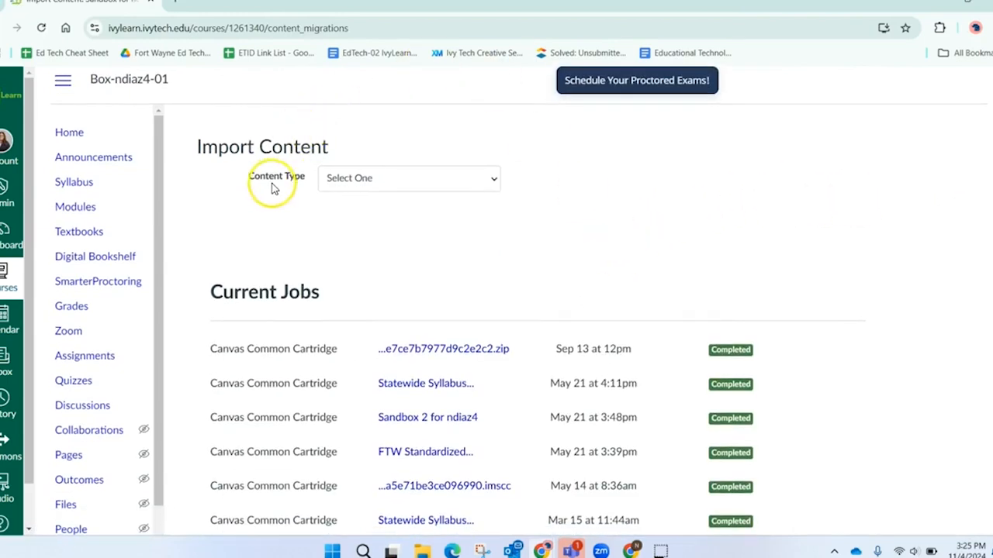
{"action": "left_click", "coordinate": [370, 190]}
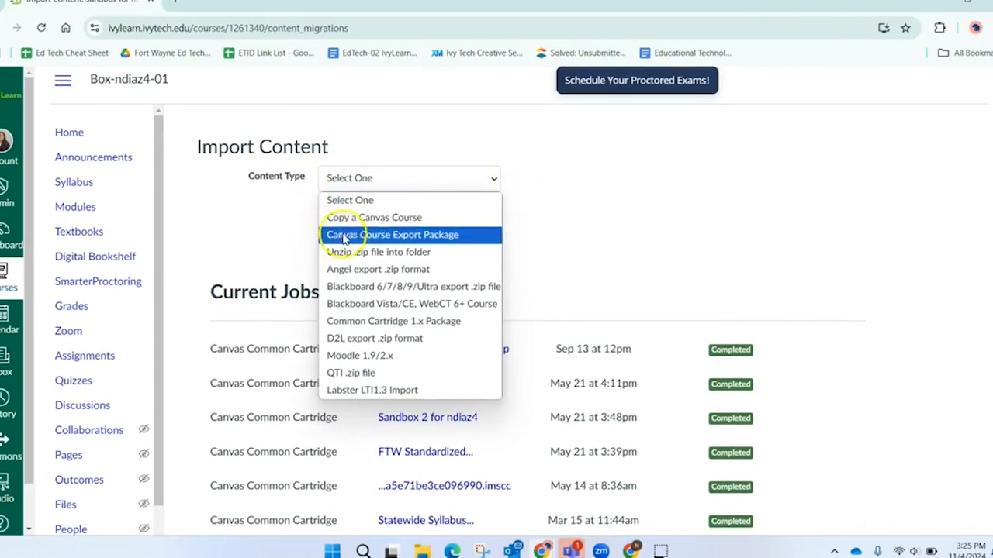
{"action": "left_click", "coordinate": [442, 222]}
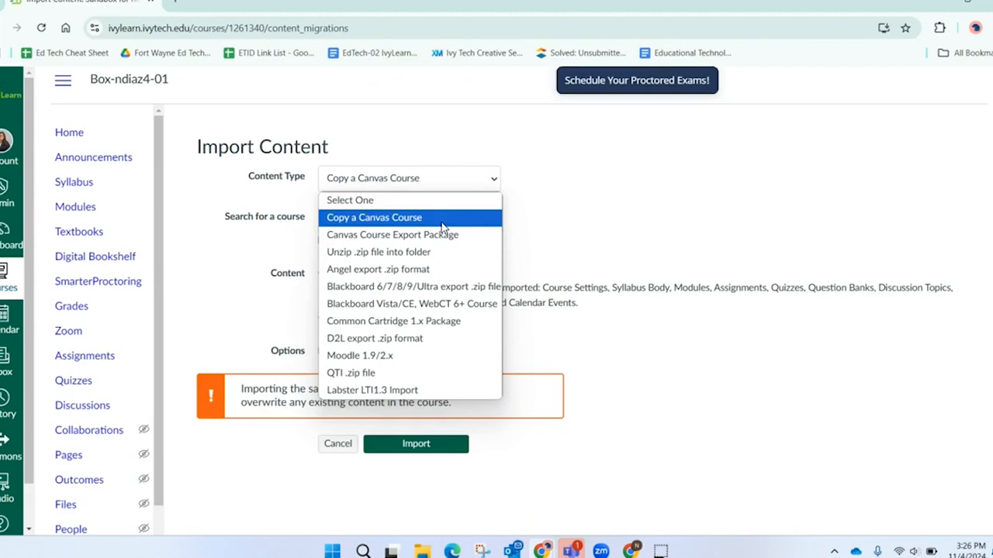
{"action": "left_click", "coordinate": [398, 217]}
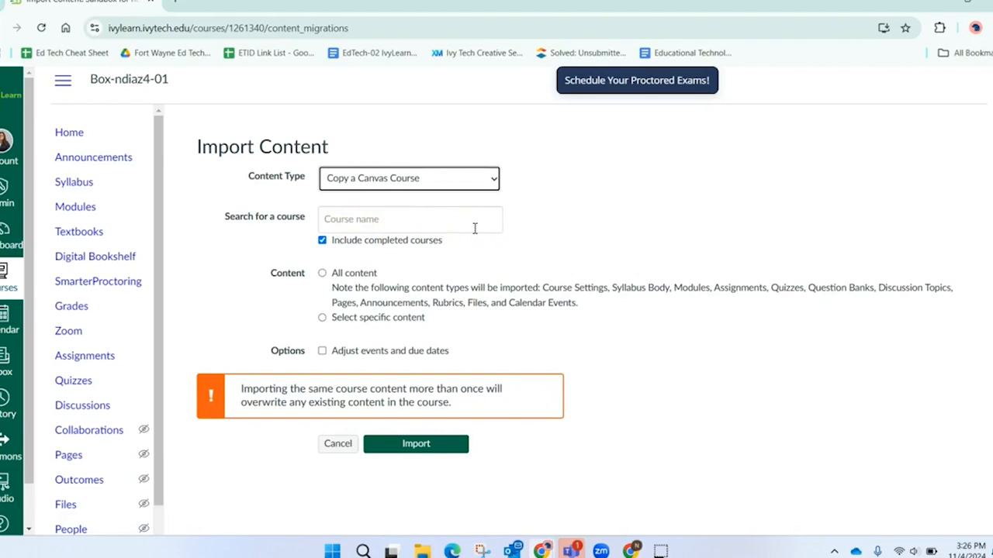
{"action": "scroll", "coordinate": [565, 264], "scroll_direction": "down", "scroll_amount": 1}
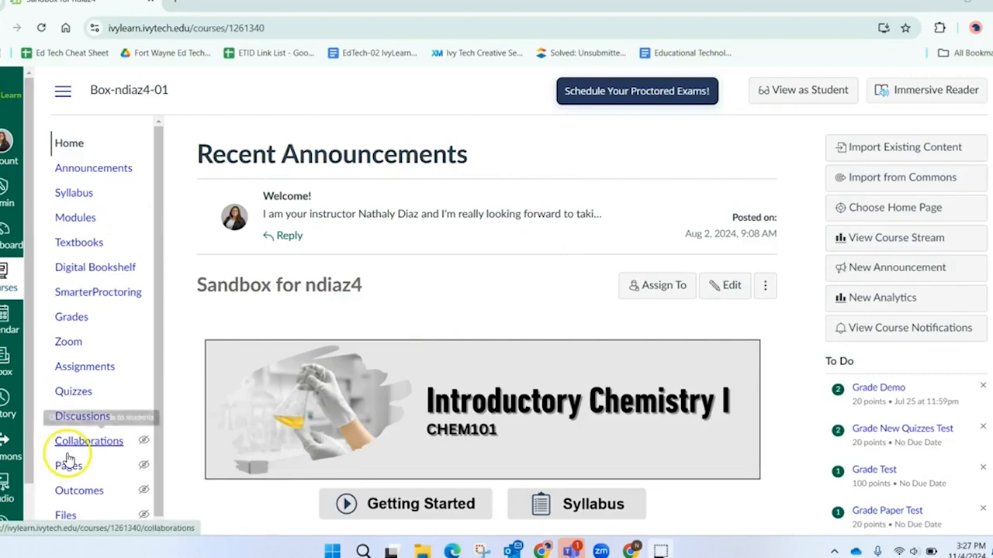
- Add the instructor's e-mail address to the sandbox course with the DEV/ORG Teacher role
{"action": "scroll", "coordinate": [89, 308], "scroll_direction": "down", "scroll_amount": 1}
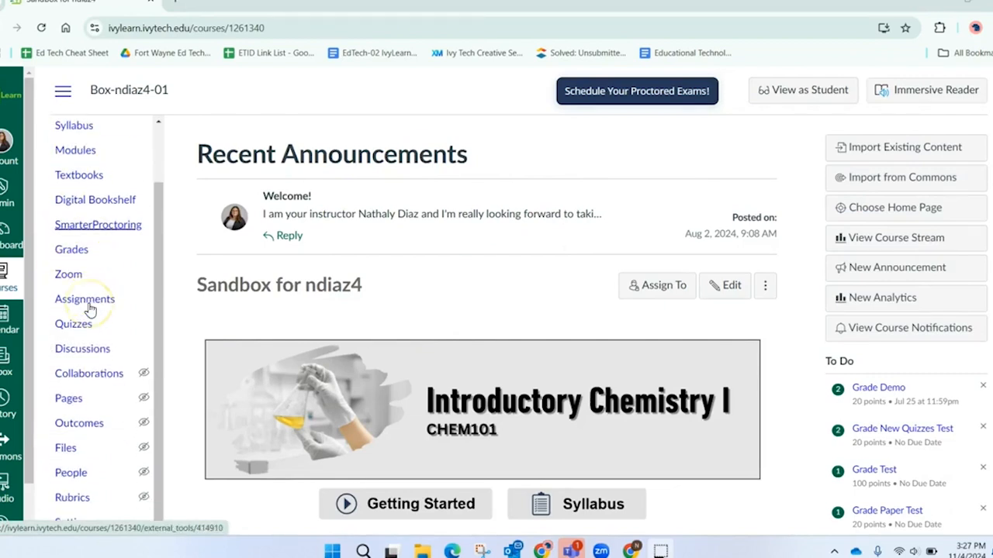
{"action": "left_click", "coordinate": [71, 473]}
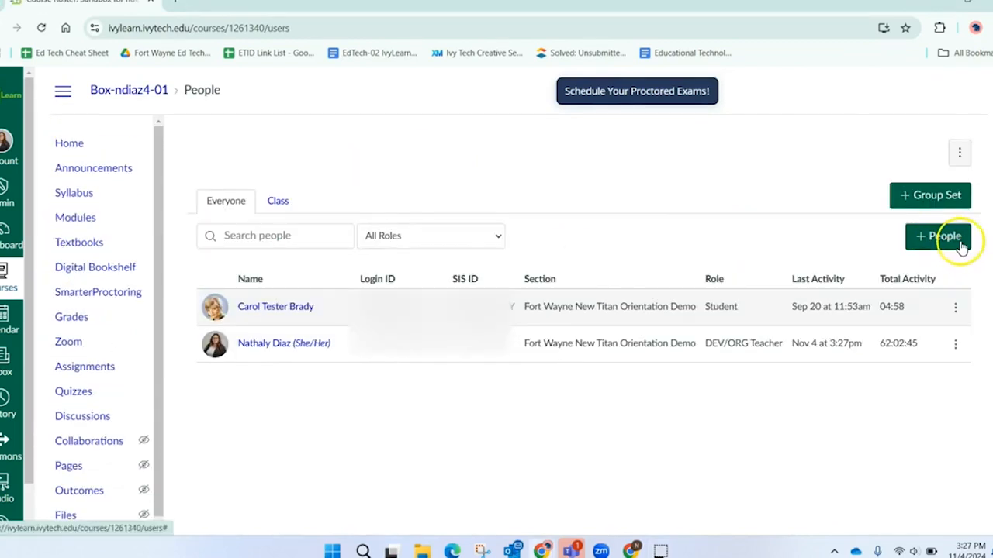
{"action": "left_click", "coordinate": [939, 242]}
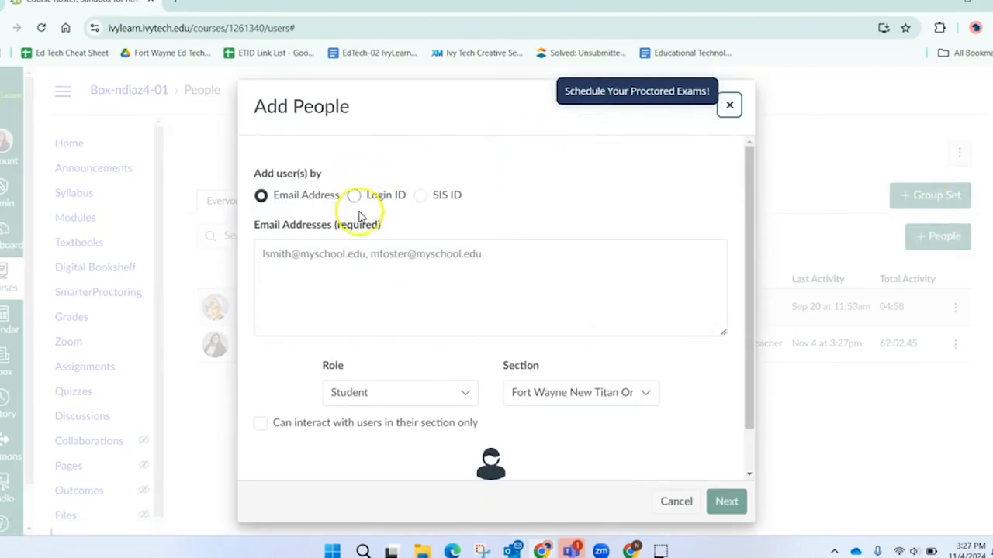
{"action": "left_click", "coordinate": [310, 268]}
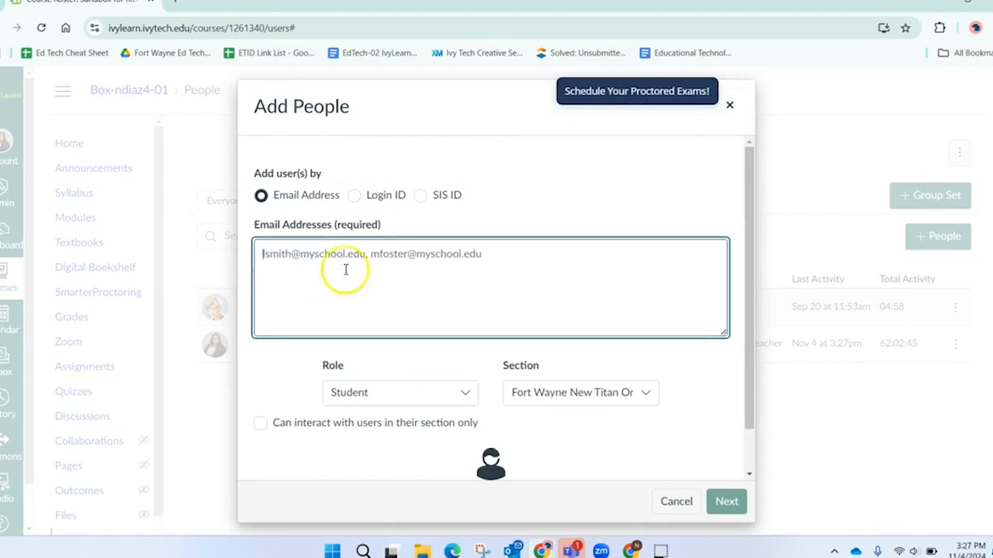
{"action": "left_click", "coordinate": [466, 397]}
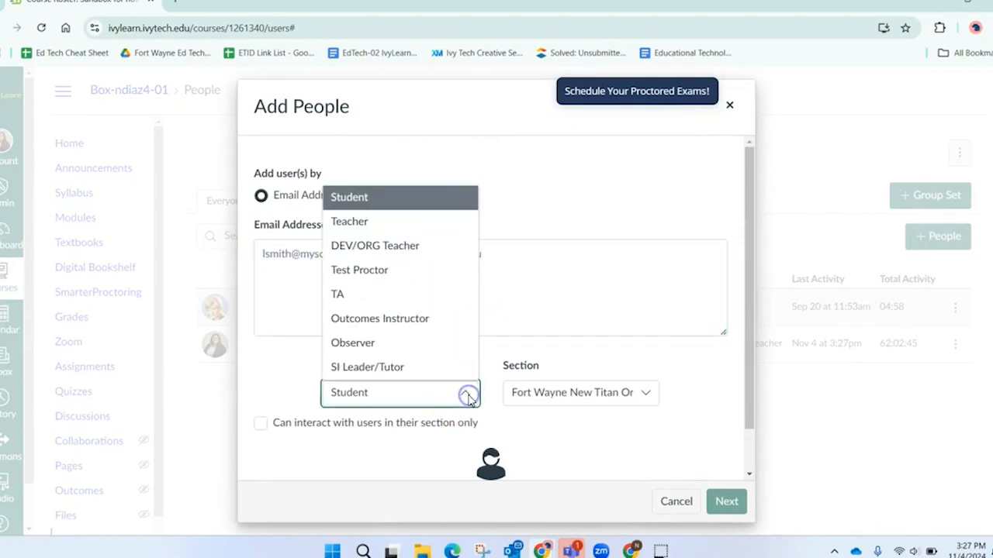
{"action": "left_click", "coordinate": [420, 247]}
{"action": "left_click", "coordinate": [333, 268]}
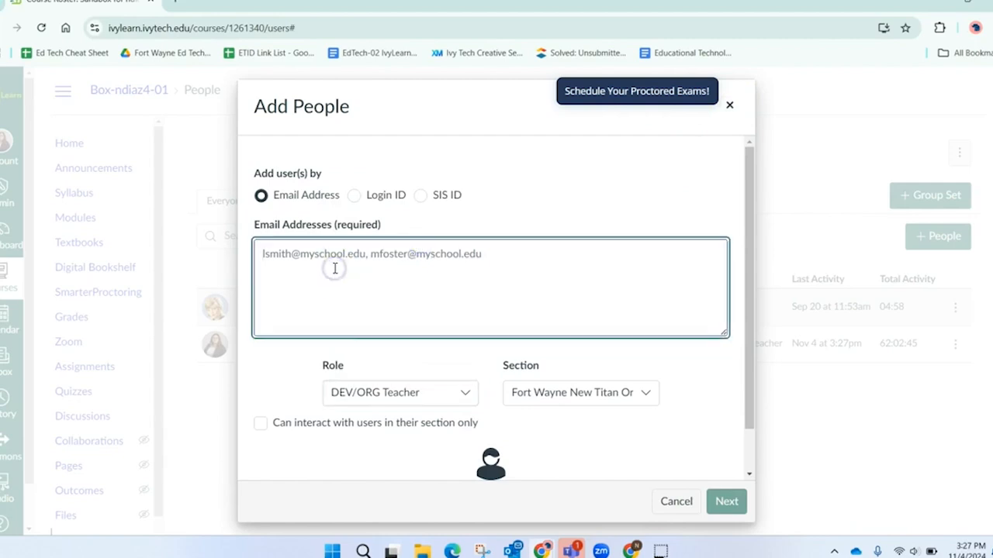
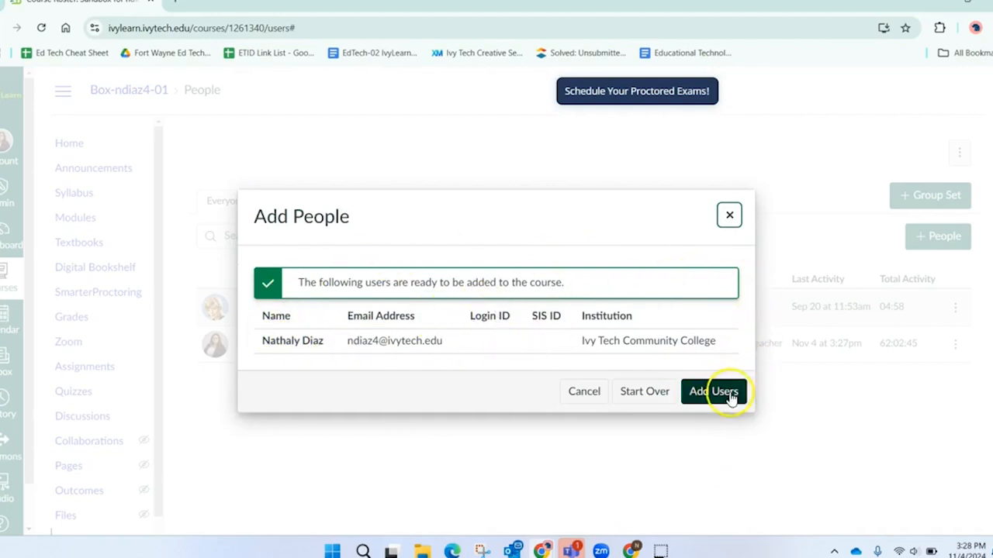
{"action": "left_click", "coordinate": [727, 214]}
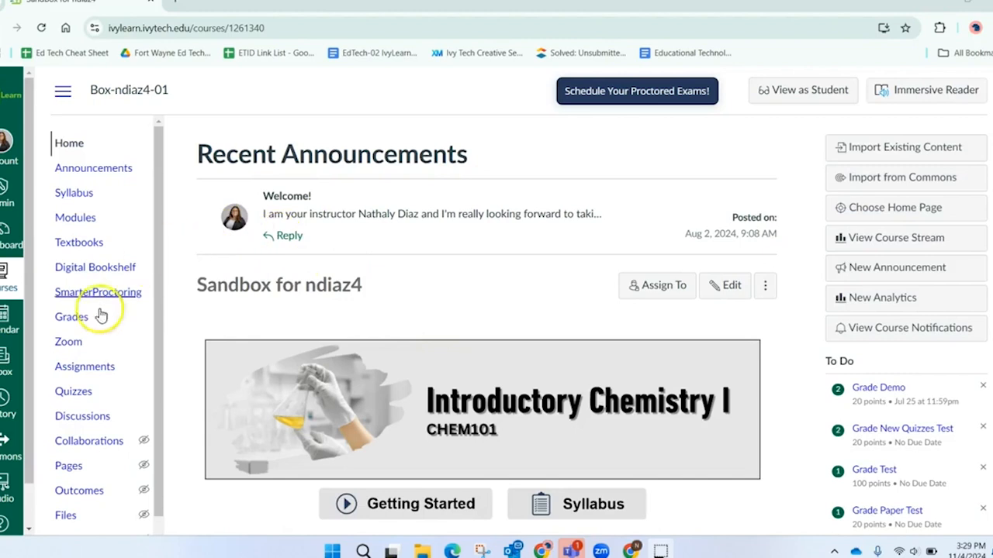
- Run a full Course content export and return to Settings once it completes
{"action": "scroll", "coordinate": [82, 372], "scroll_direction": "down", "scroll_amount": 2}
{"action": "left_click", "coordinate": [71, 525]}
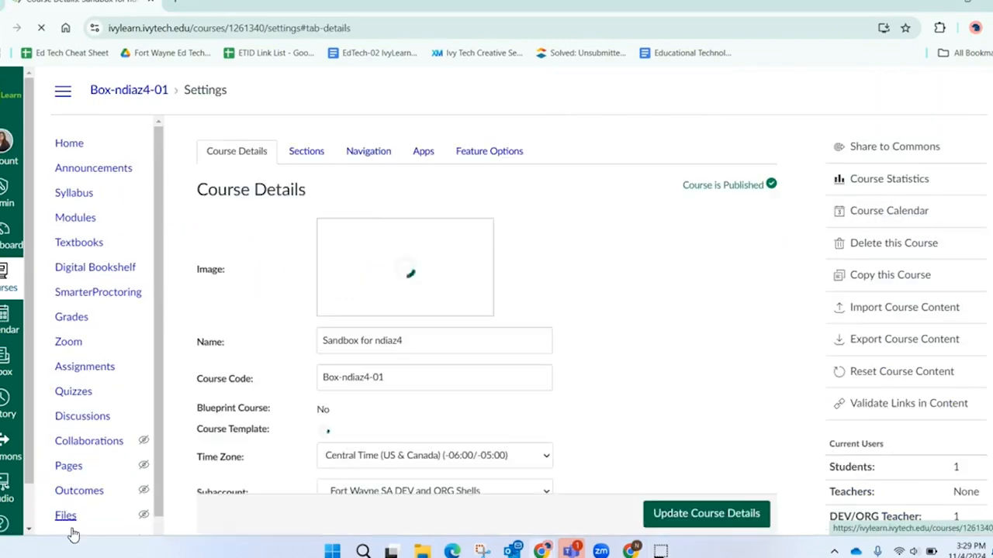
{"action": "scroll", "coordinate": [823, 292], "scroll_direction": "down", "scroll_amount": 1}
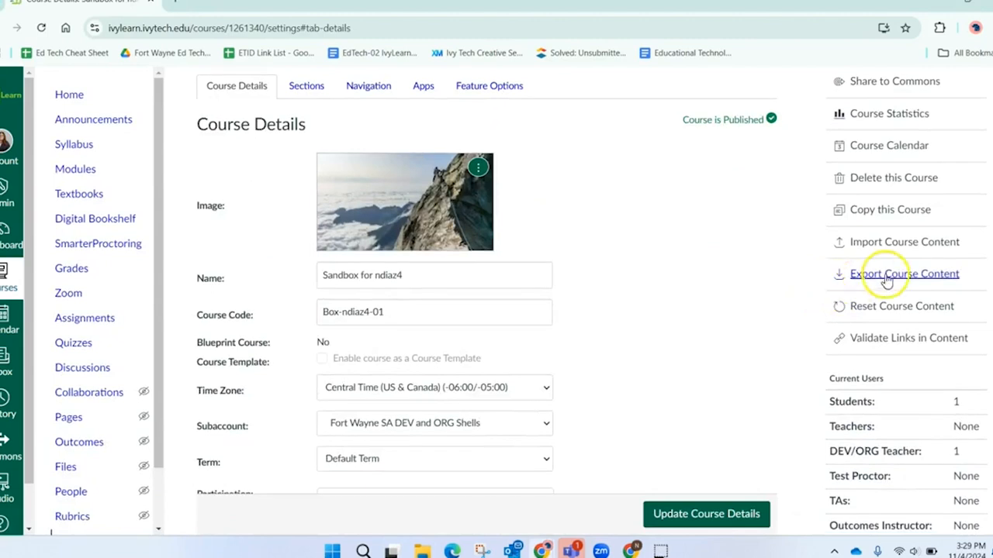
{"action": "left_click", "coordinate": [915, 276]}
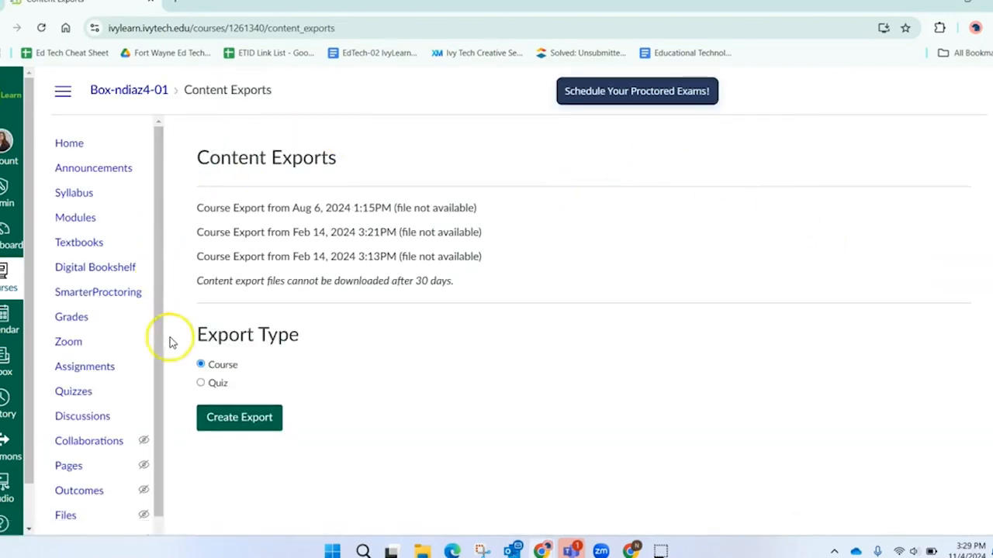
{"action": "left_click", "coordinate": [250, 428]}
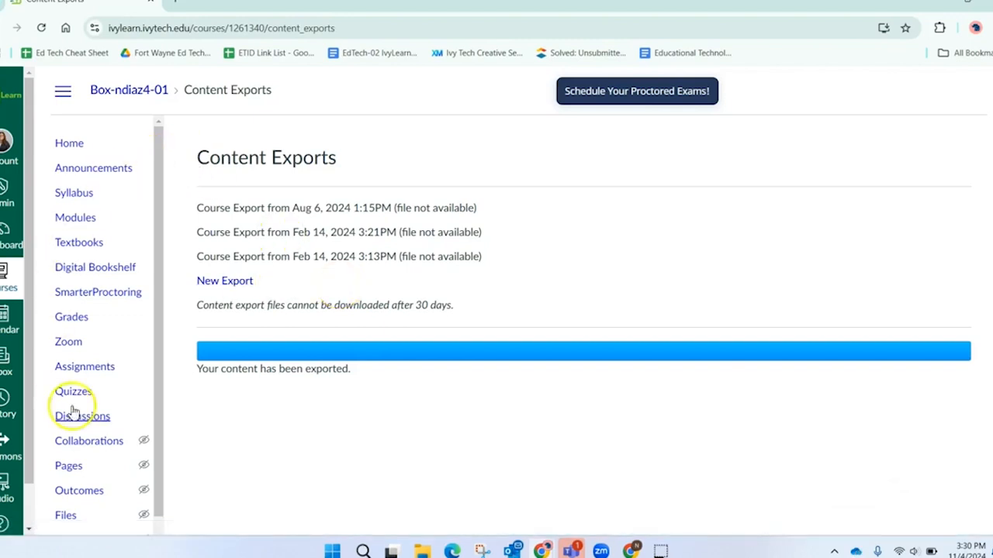
{"action": "scroll", "coordinate": [75, 415], "scroll_direction": "down", "scroll_amount": 1}
{"action": "scroll", "coordinate": [78, 429], "scroll_direction": "up", "scroll_amount": 1}
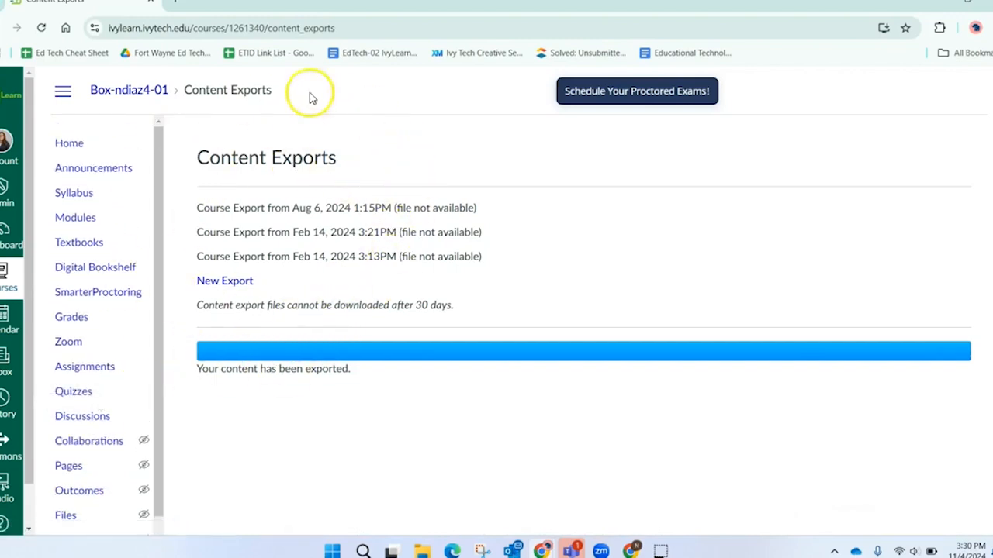
{"action": "scroll", "coordinate": [159, 296], "scroll_direction": "down", "scroll_amount": 1}
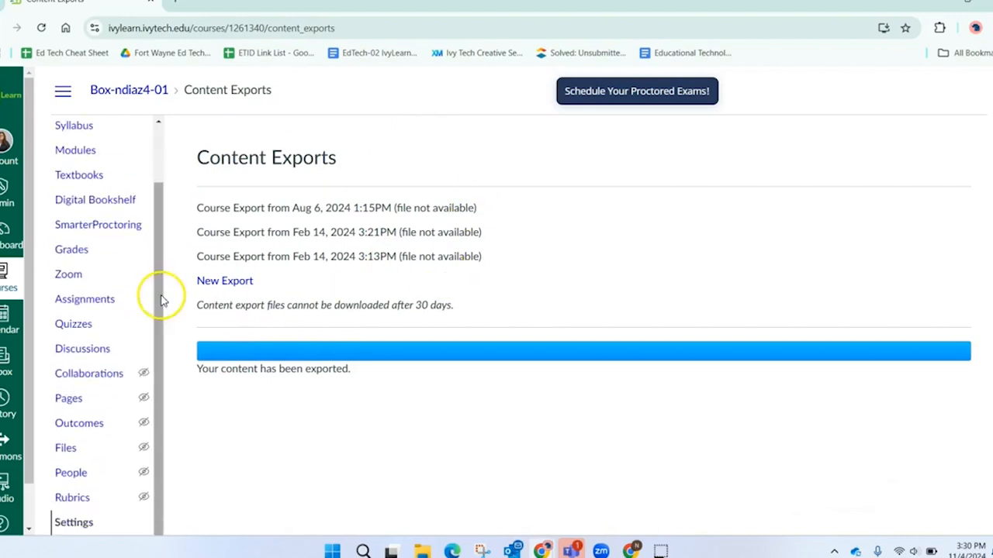
{"action": "left_click", "coordinate": [78, 523]}
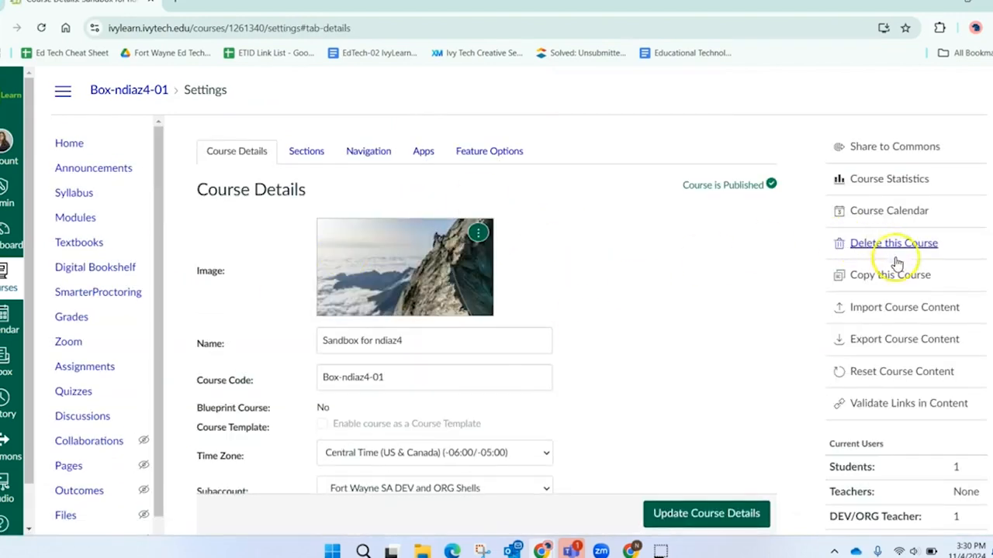
- Go to Import Course Content and expand the Content Type dropdown
{"action": "left_click", "coordinate": [896, 306]}
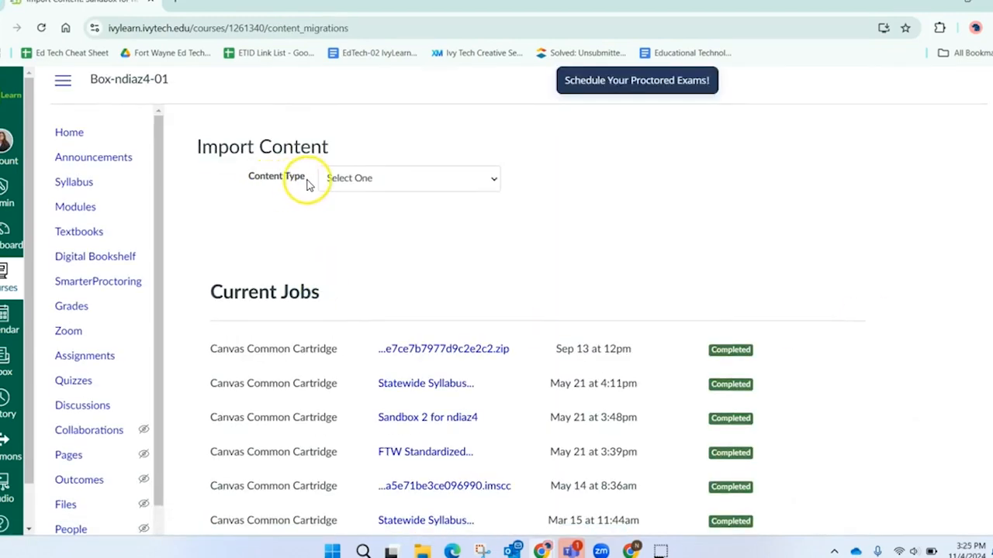
{"action": "left_click", "coordinate": [370, 186]}
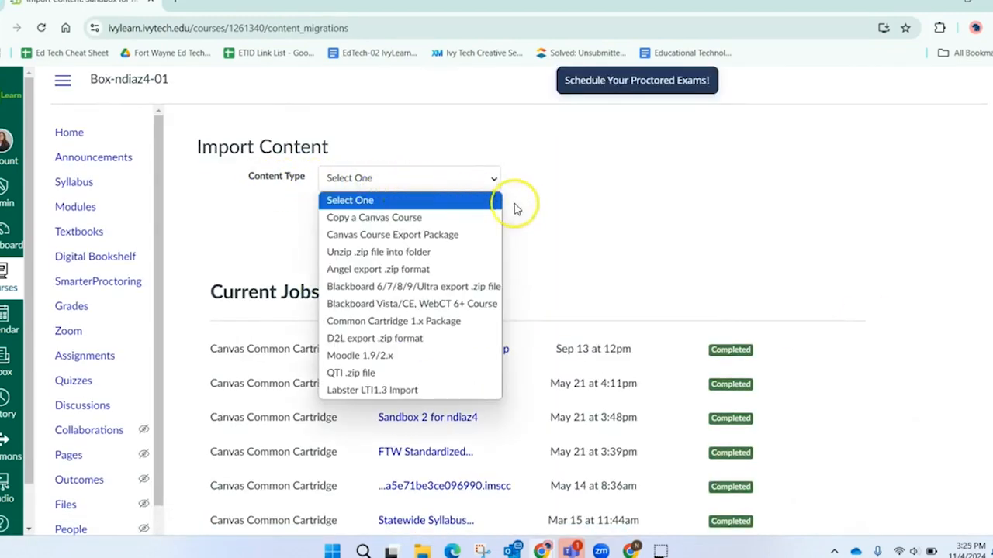